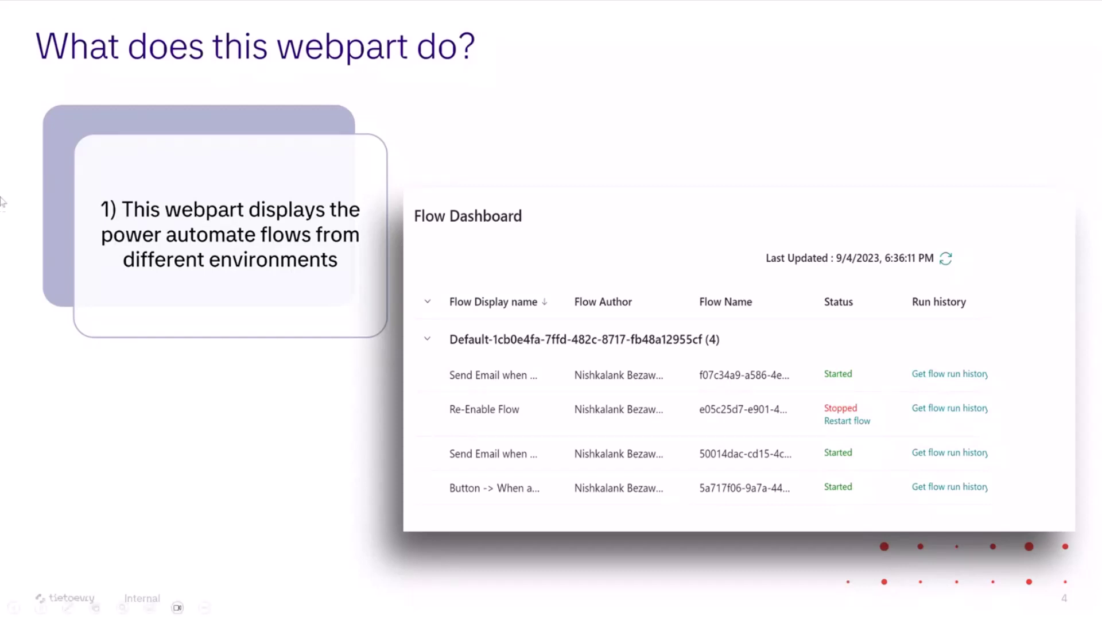
Step: Advance past the run history slide to the slide on restarting stopped or suspended flows
key(Right)
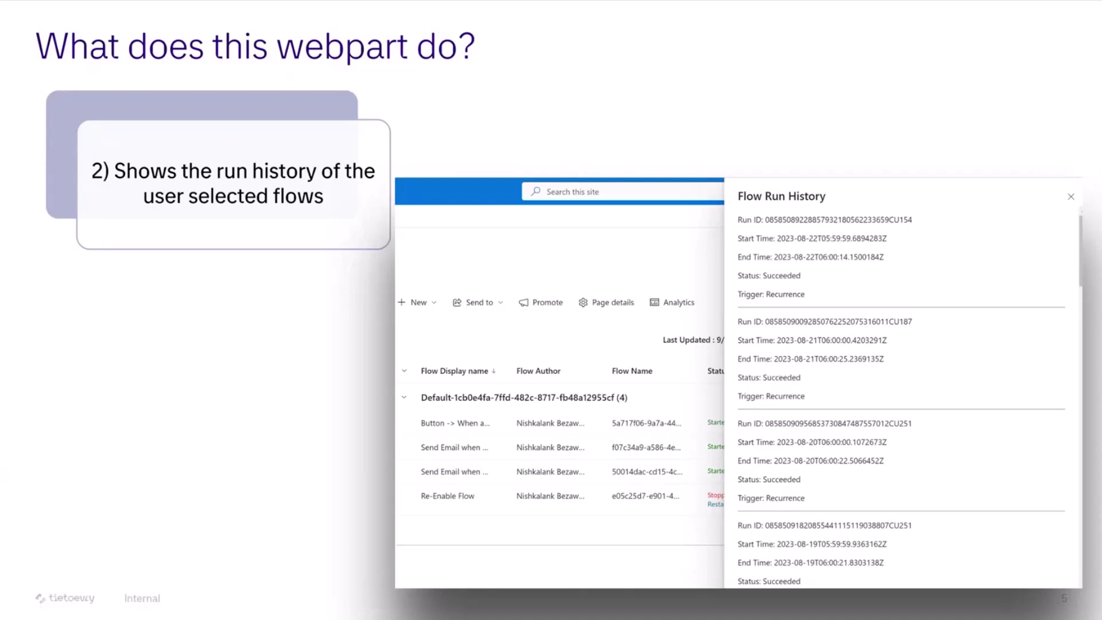
key(Right)
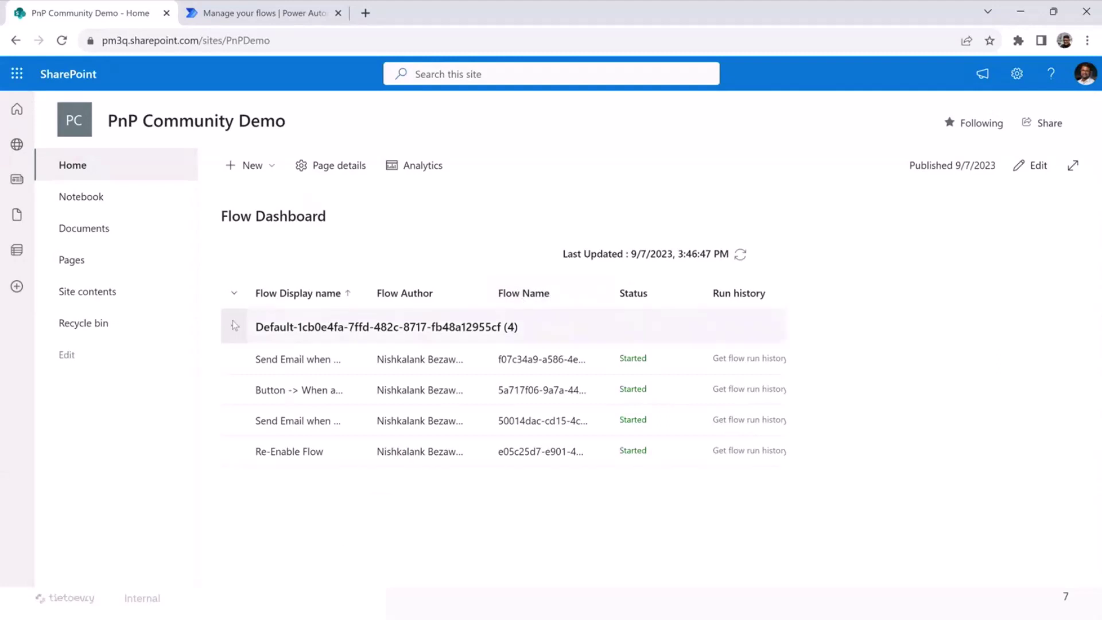
Step: Reload the SharePoint page and switch it into editing mode
click(332, 40)
key(Return)
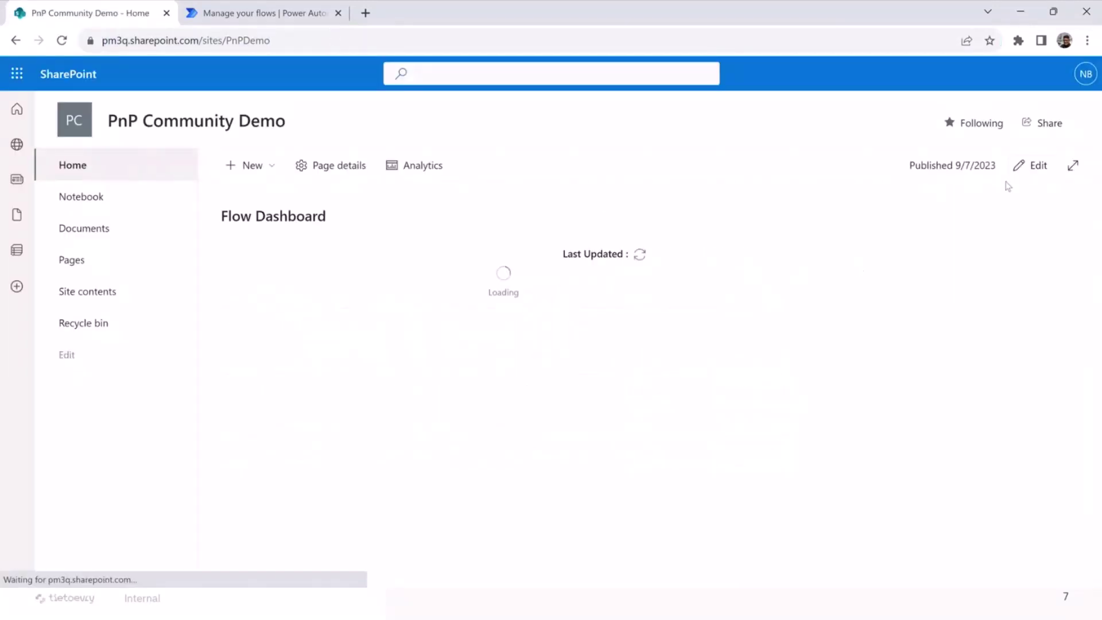
click(1031, 164)
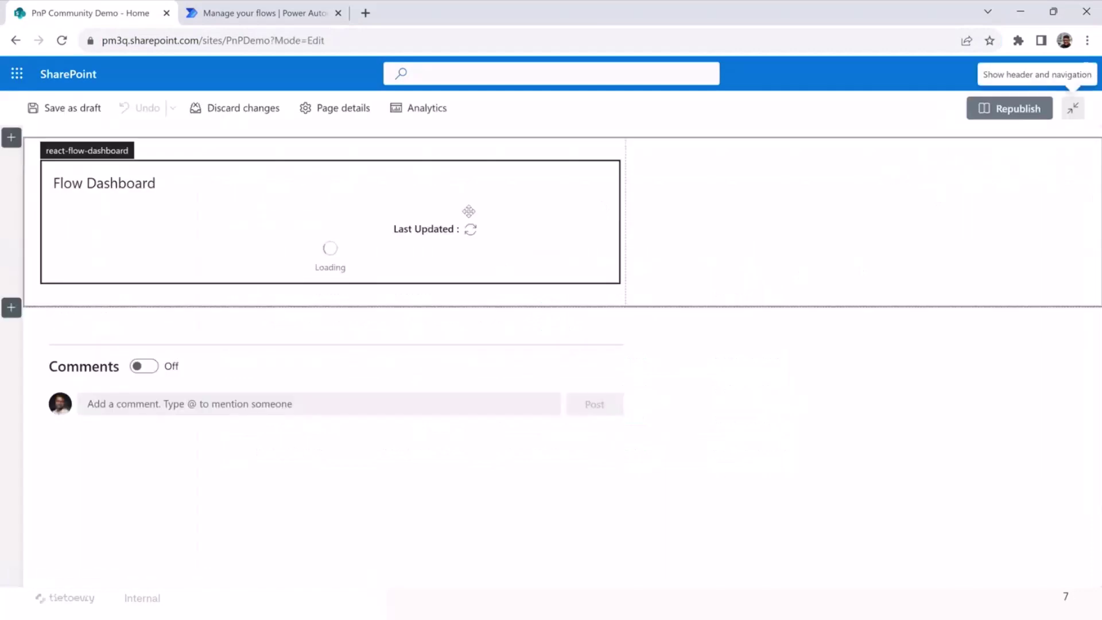
Step: Show the Flow Dashboard web part's property pane with its Environment choices expanded
click(401, 199)
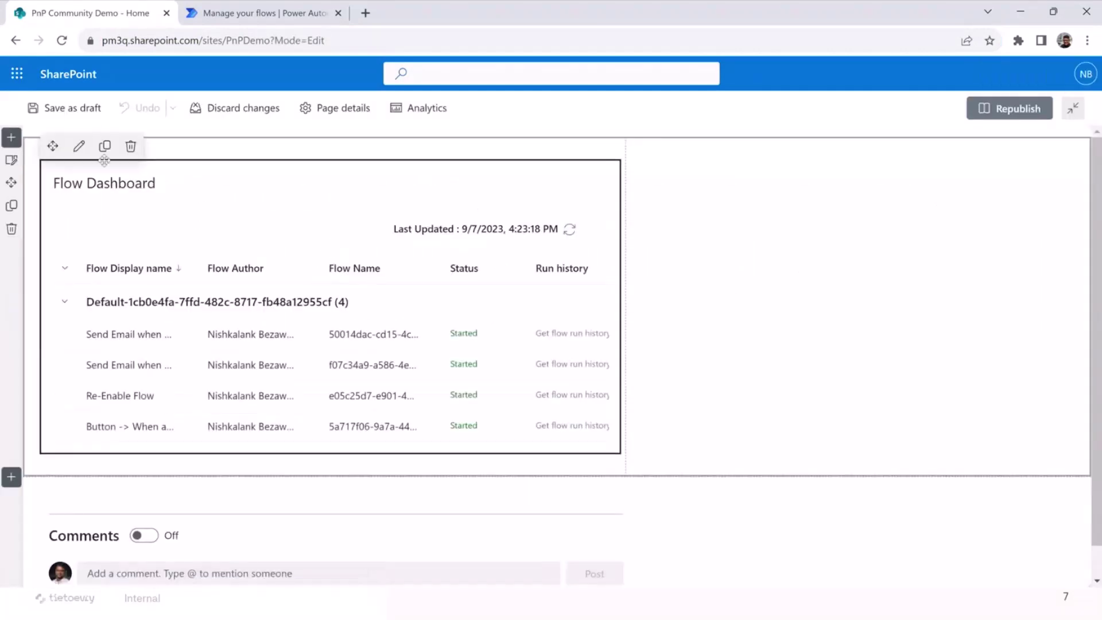
click(80, 146)
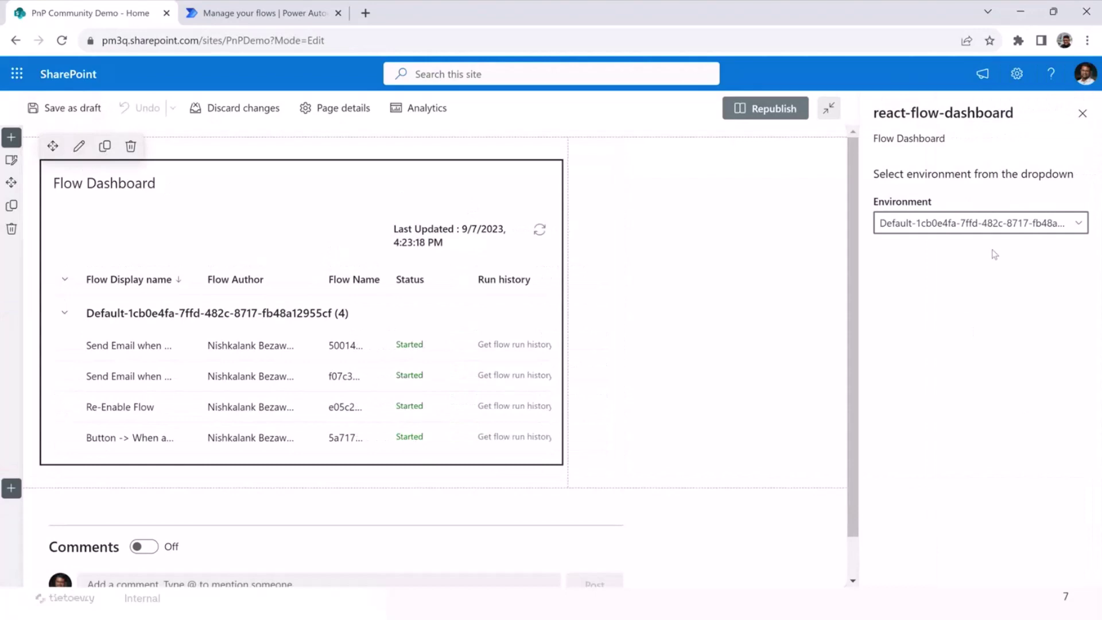
click(996, 223)
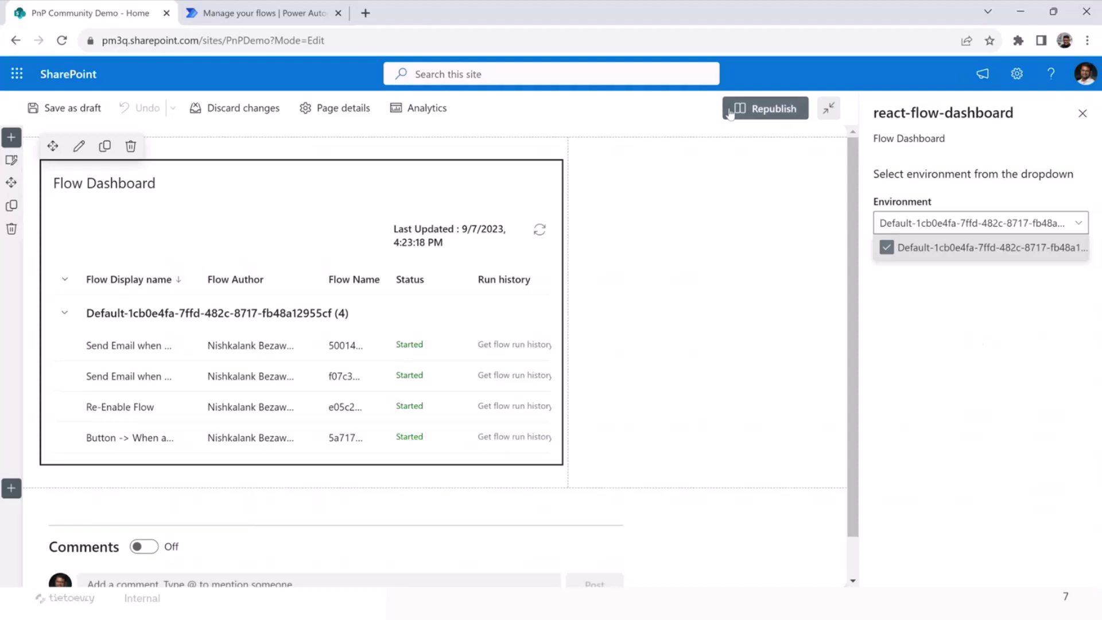
Step: Republish the page, then collapse and re-expand the Default environment flow group
click(764, 108)
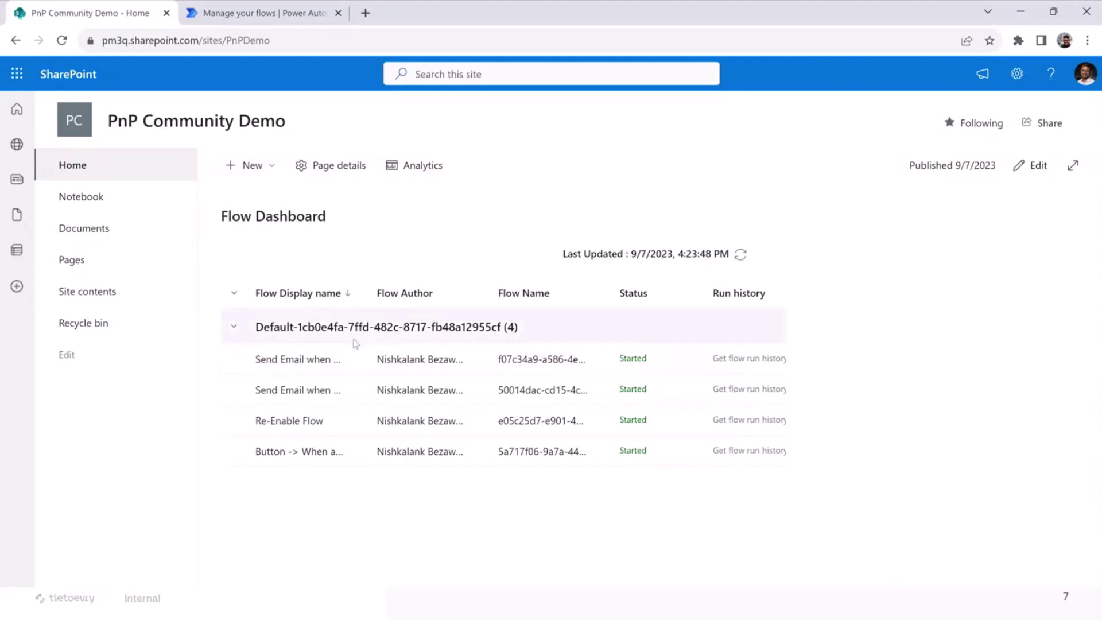
click(234, 327)
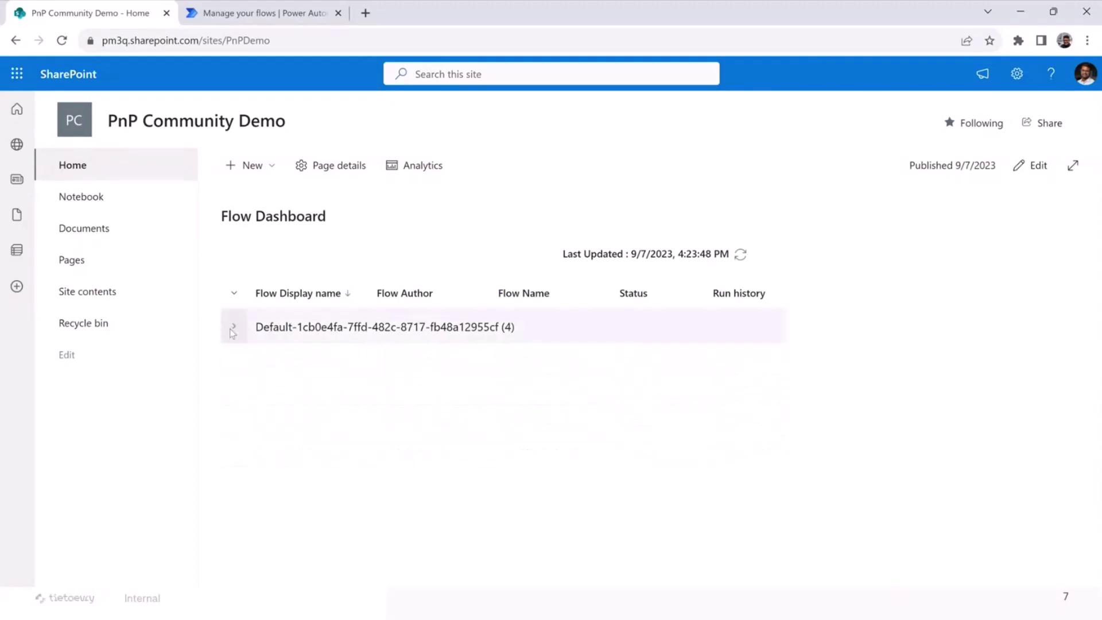
click(234, 328)
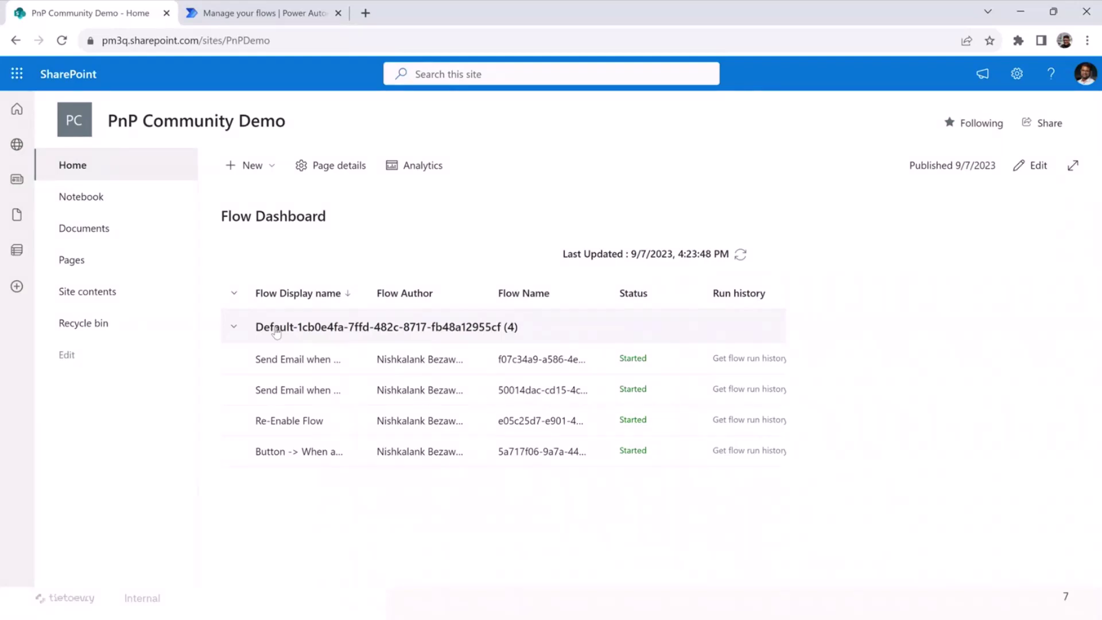
Step: Sort the dashboard flows by display name ascending, then descending
click(319, 293)
click(326, 297)
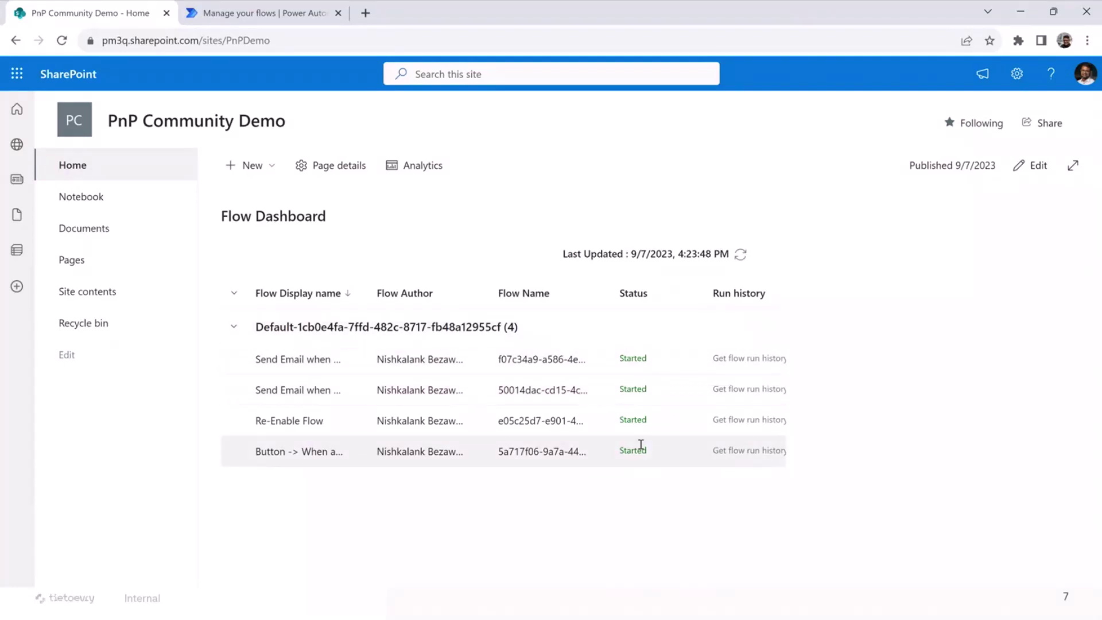
Step: In Power Automate, turn off the 'Send Email when new file is added' flow
click(263, 12)
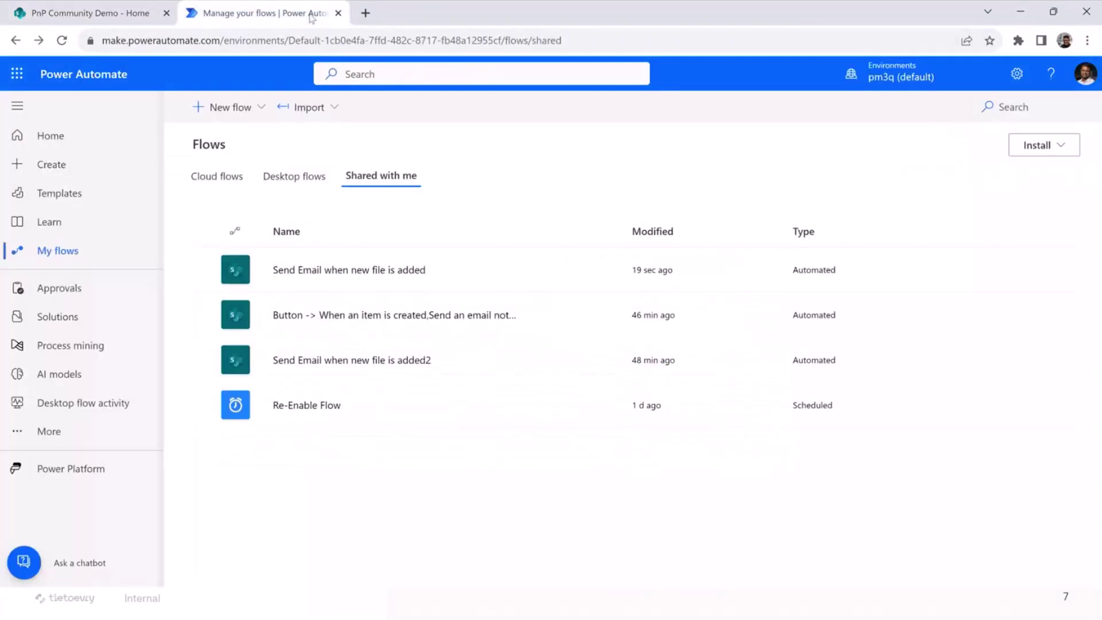
click(465, 41)
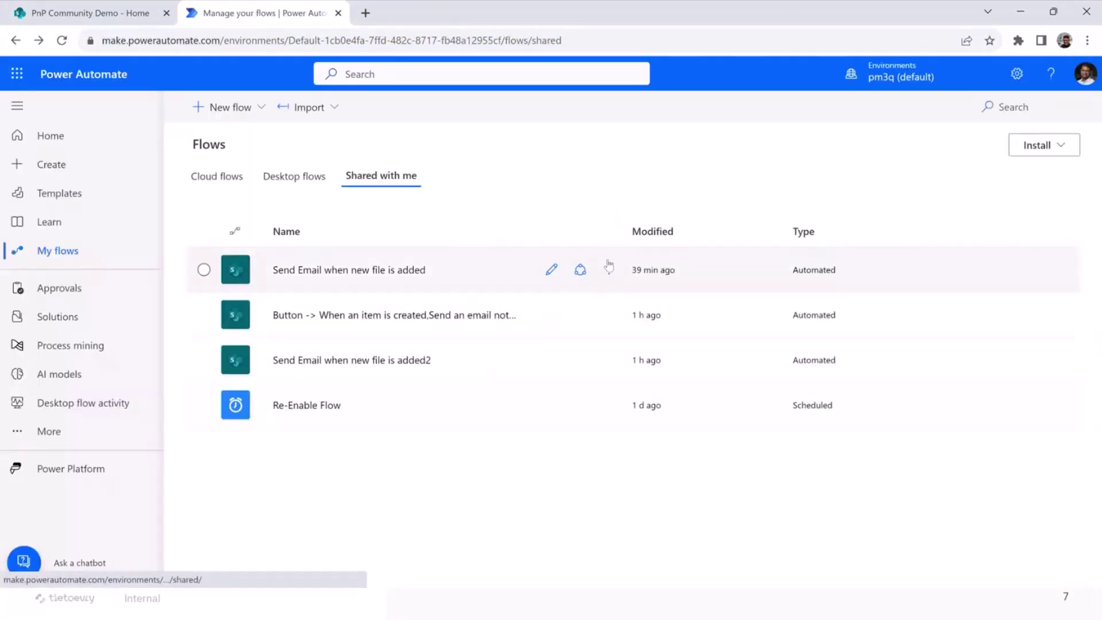
click(609, 269)
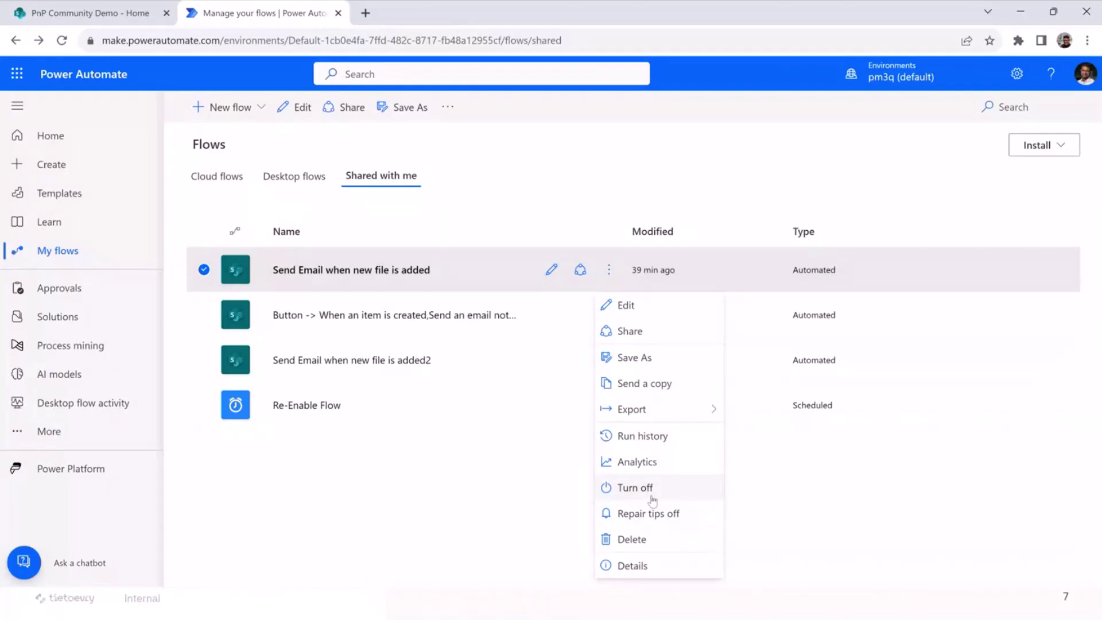
click(637, 503)
Step: Turn off the Re-Enable Flow as well and return to the SharePoint page
click(609, 404)
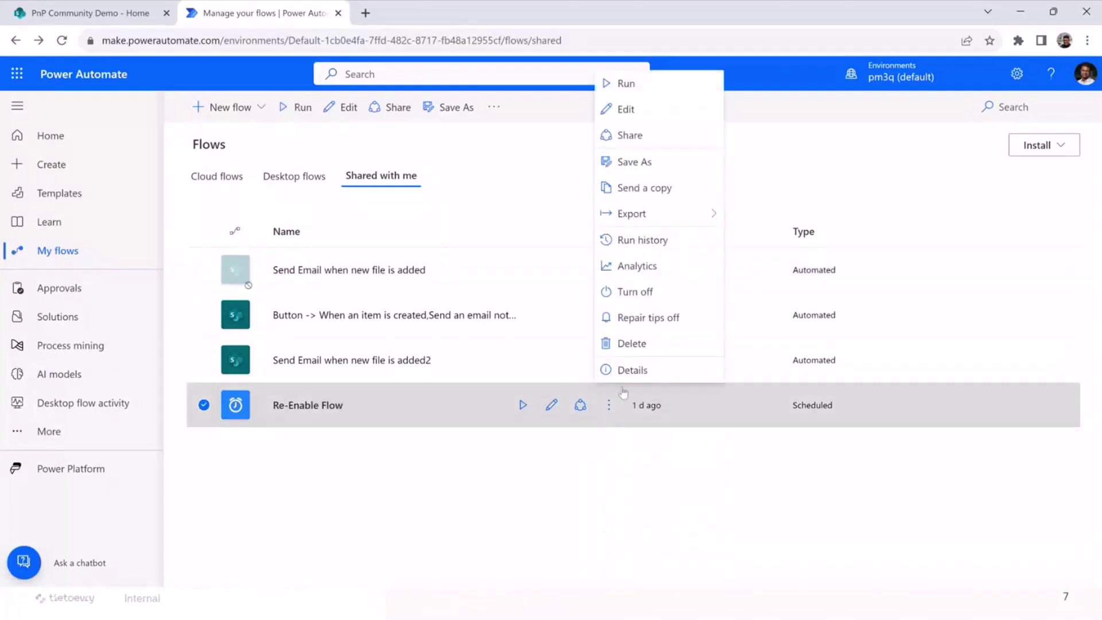
click(635, 291)
click(79, 12)
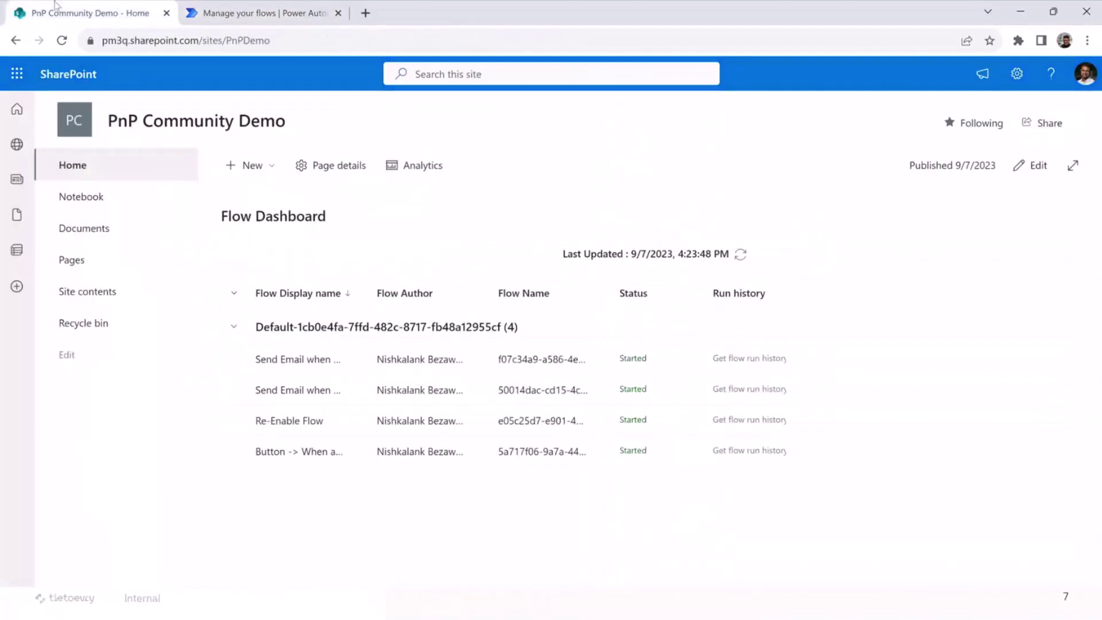
Step: Reload the dashboard, restart the stopped Send Email flow and highlight the 200 success code
click(207, 40)
key(Return)
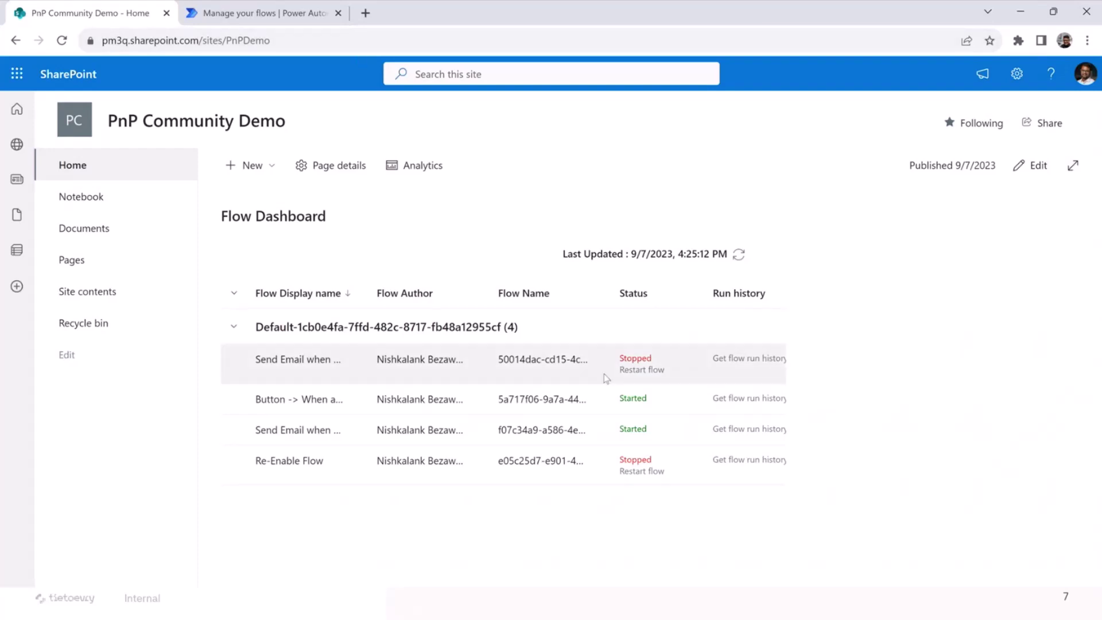
click(642, 369)
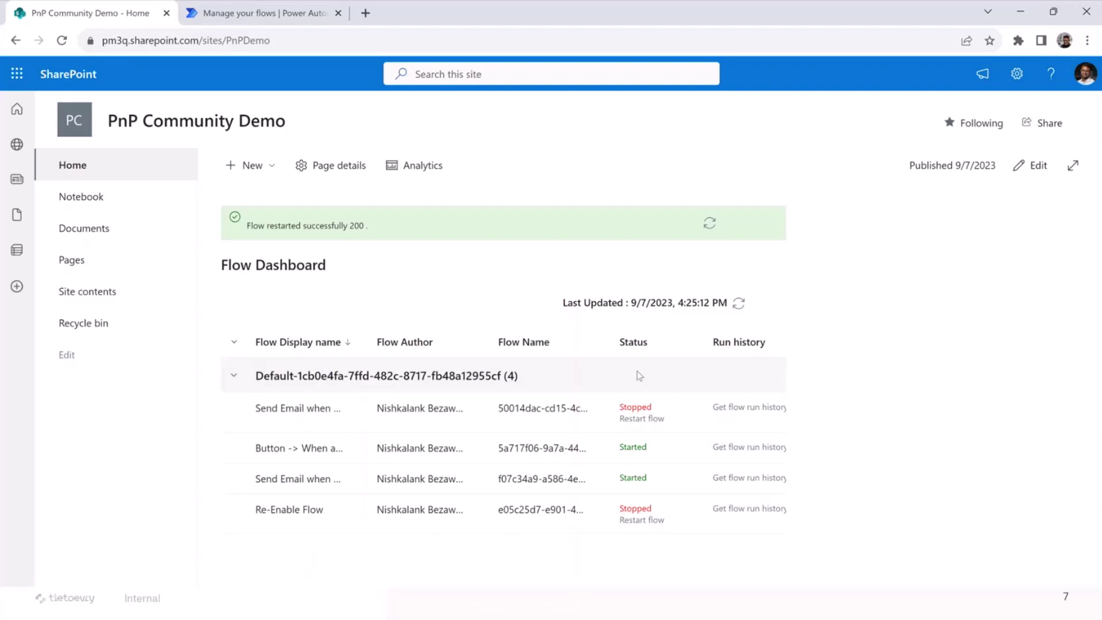
double_click(350, 226)
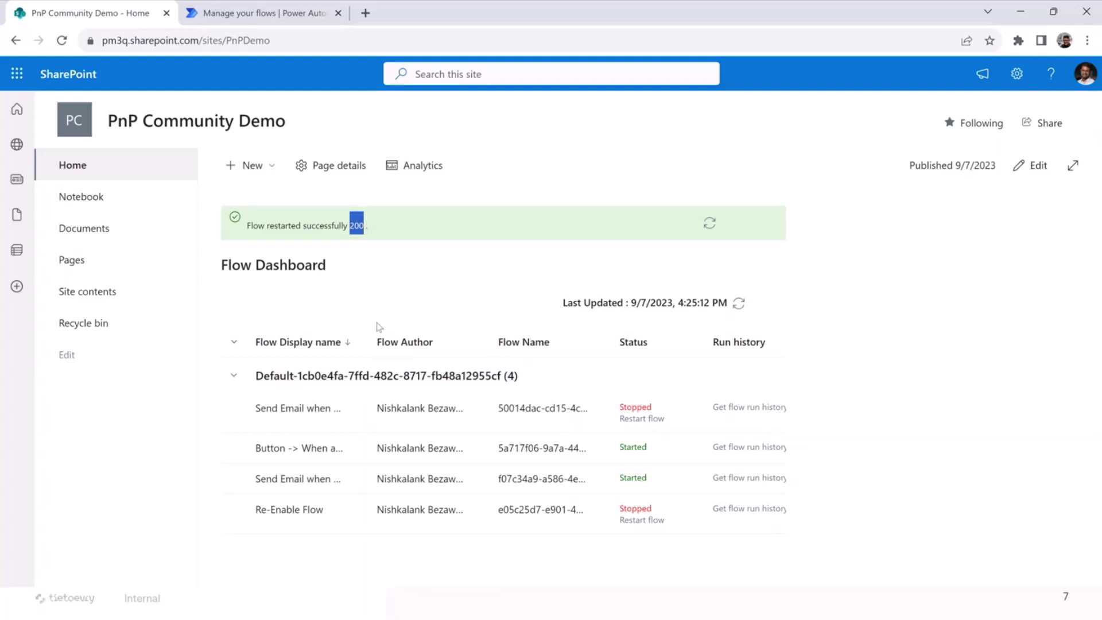
Step: Reload the Power Automate flow list, highlight the Send Email flow's modified time, and return to SharePoint
click(255, 13)
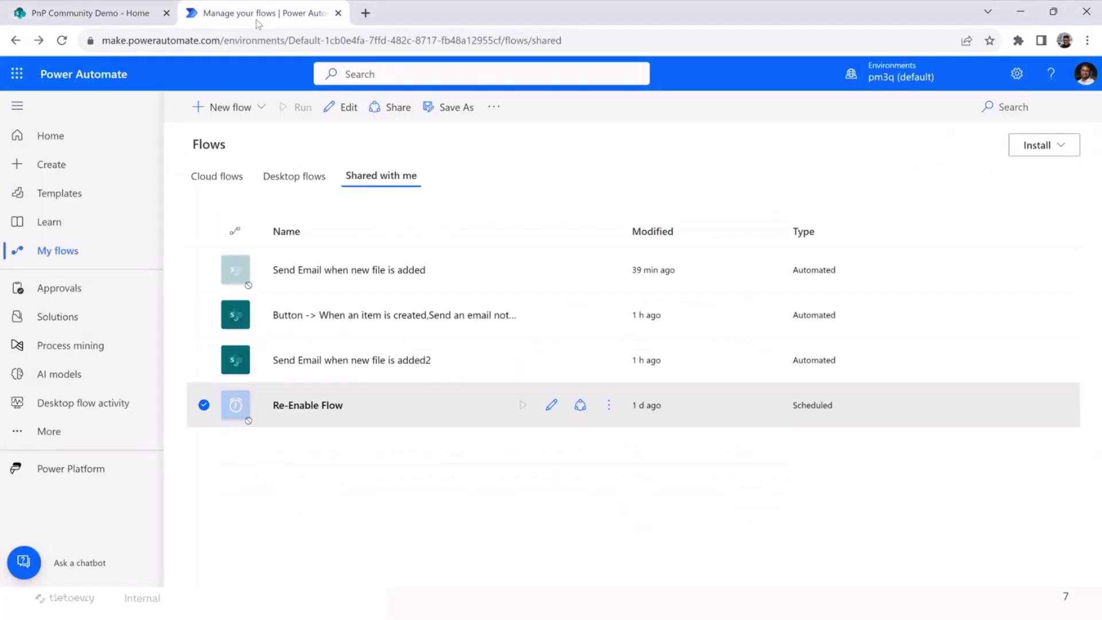
key(F5)
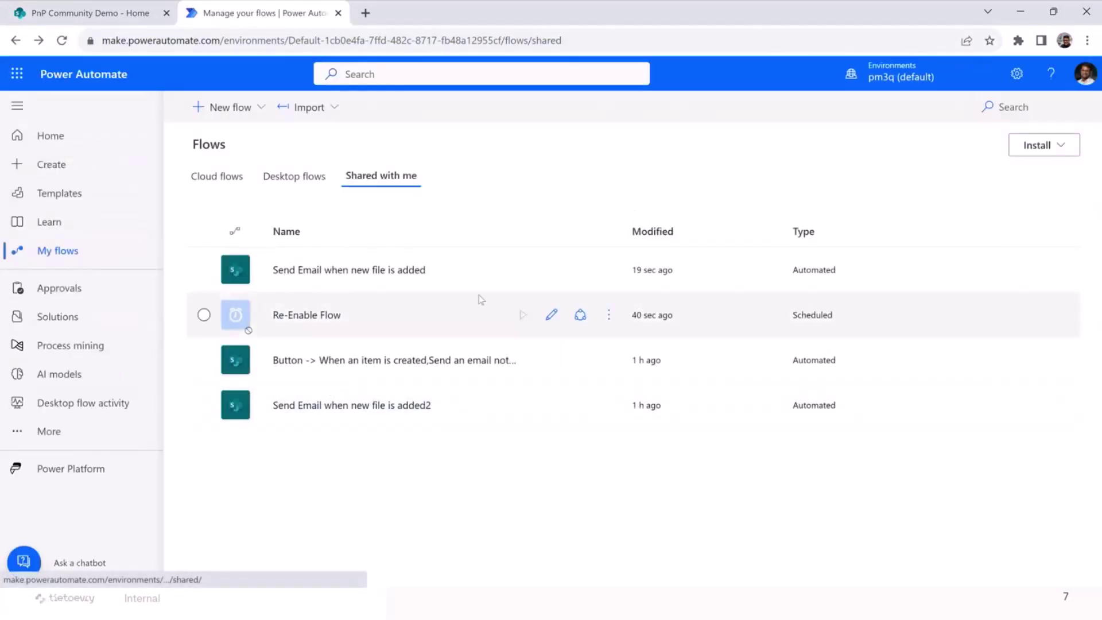
mouse_move(431, 269)
drag(636, 270, 673, 269)
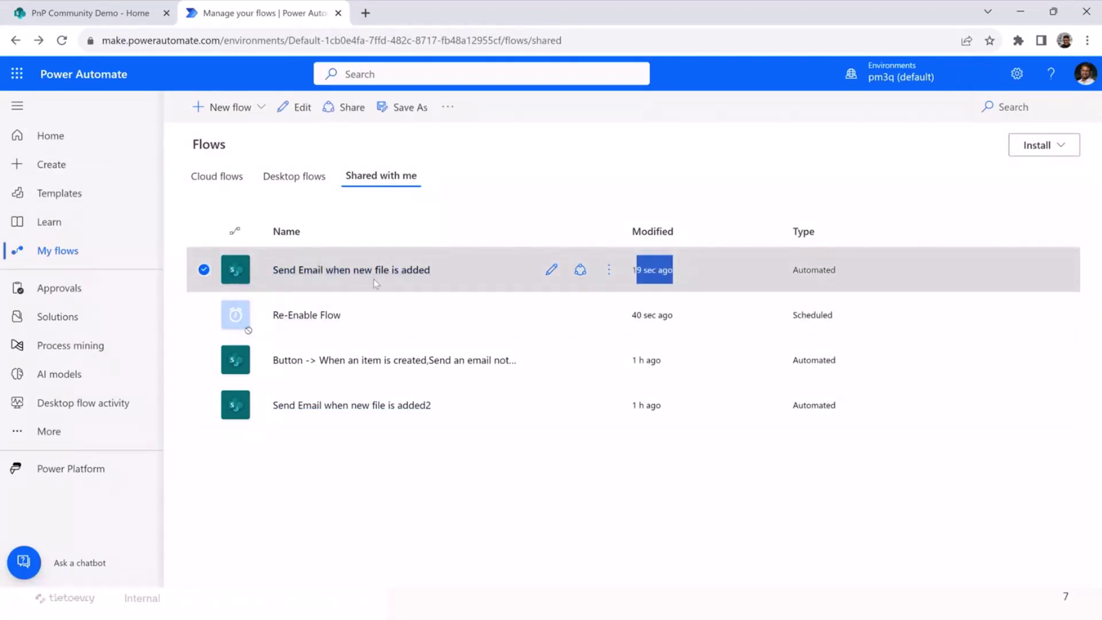
click(90, 13)
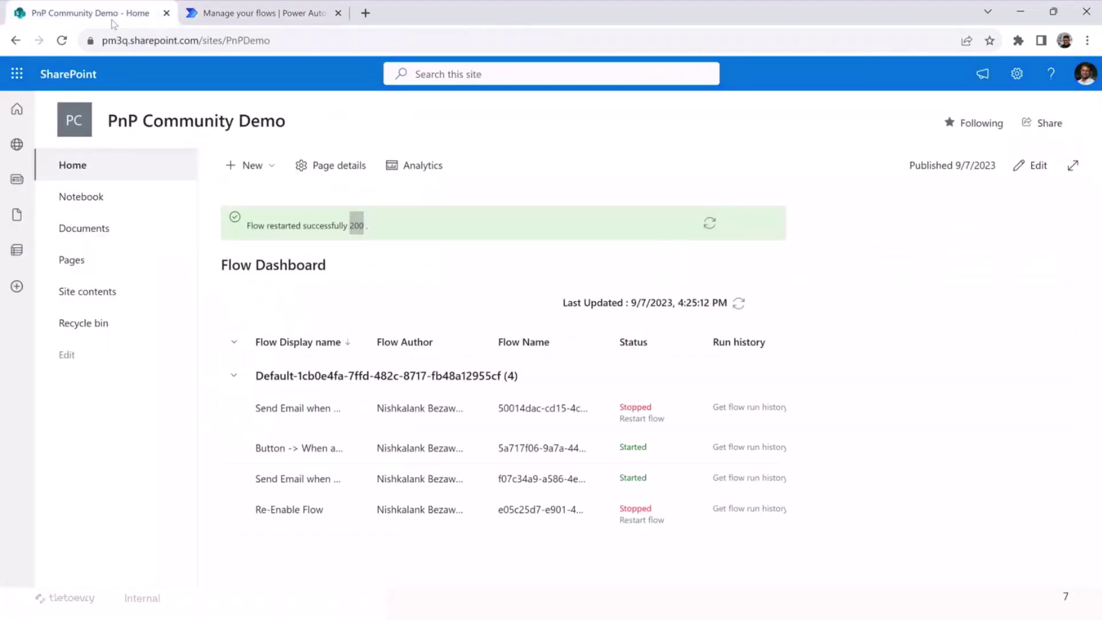
Step: Refresh the Flow Dashboard data so only Re-Enable Flow shows as stopped
click(740, 303)
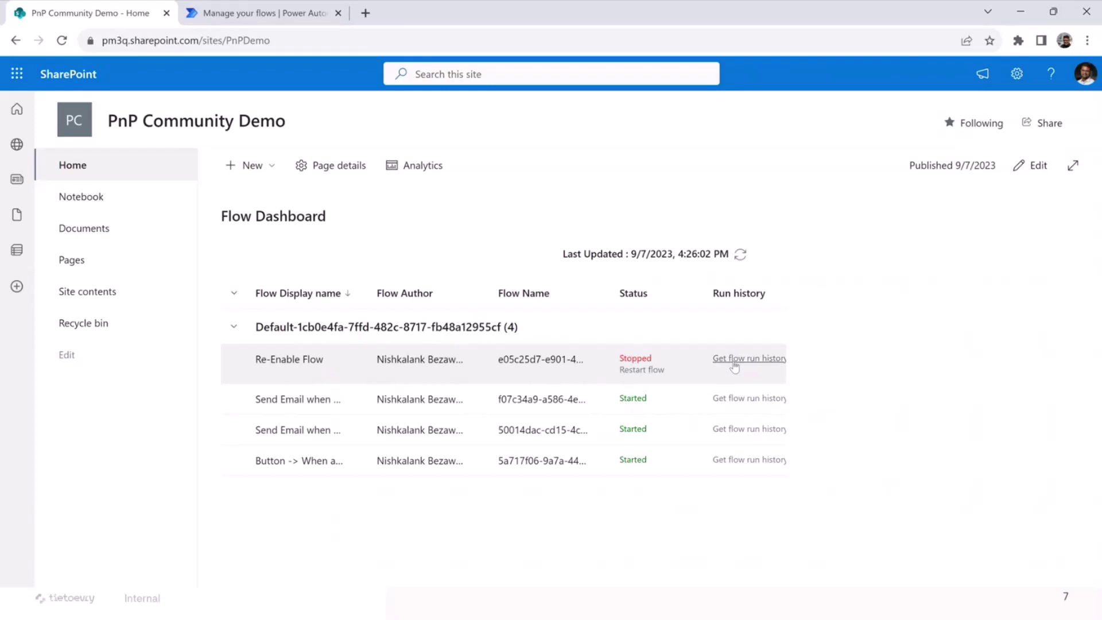
Step: Show Re-Enable Flow's run history and highlight the Status and Trigger of its first run
click(733, 362)
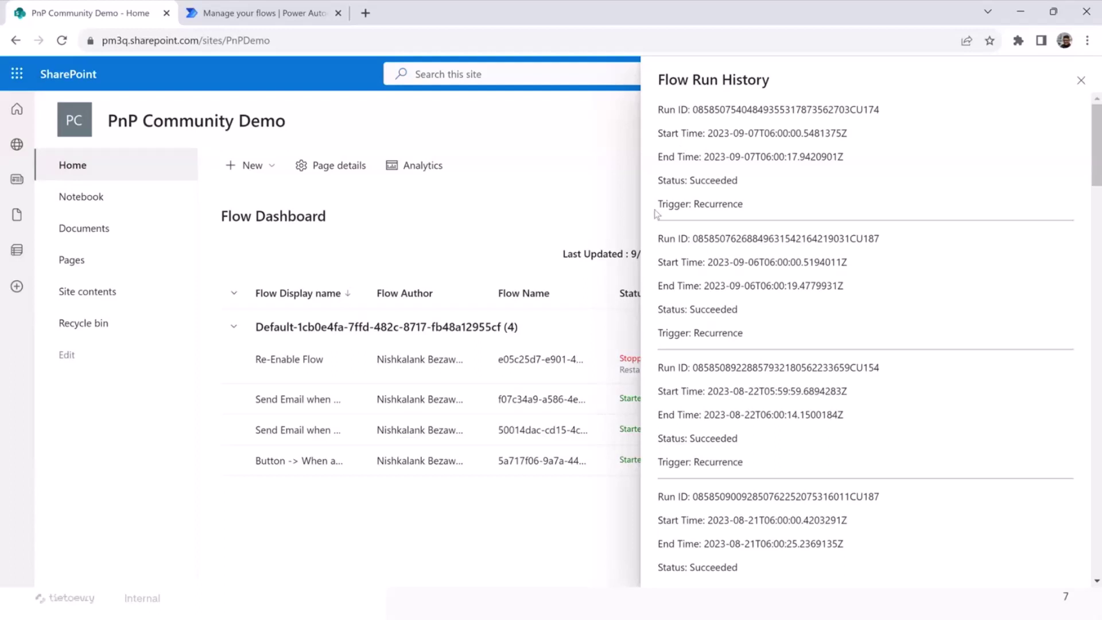
double_click(674, 183)
double_click(674, 204)
Step: Close the run history panel and refresh the Flow Dashboard data again
click(1082, 80)
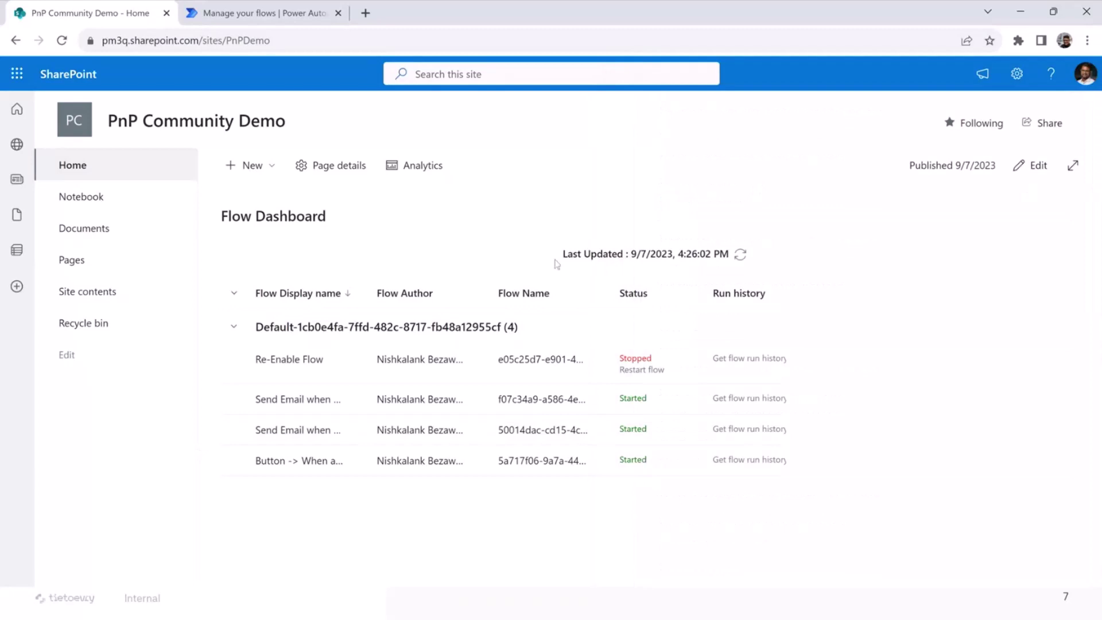
click(743, 254)
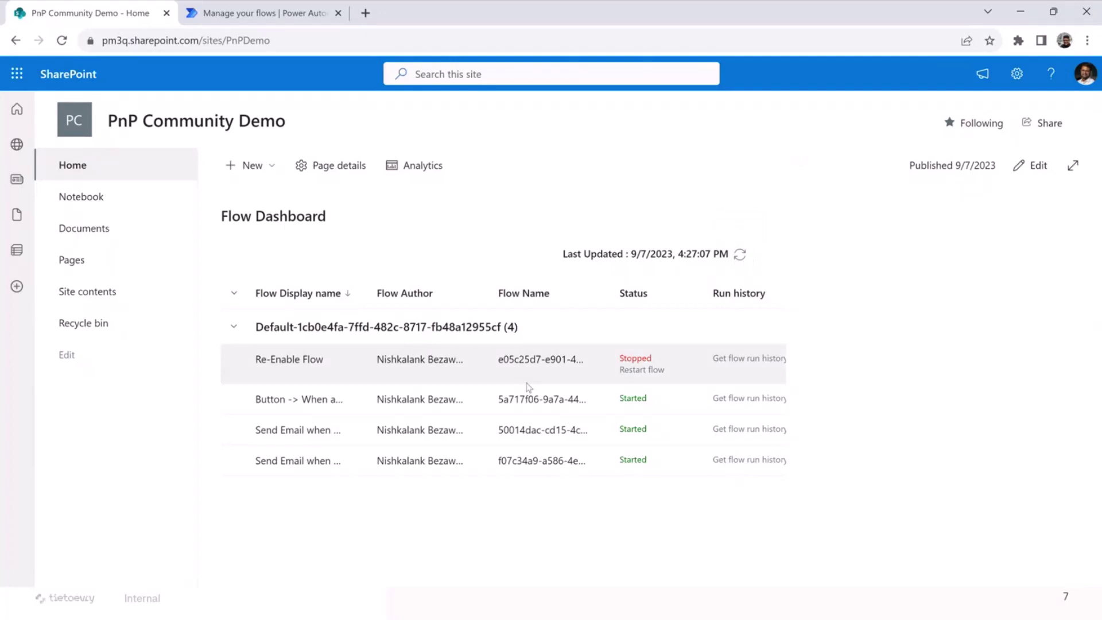
Step: Switch back to the PowerPoint slideshow with Alt+Tab
key(alt+Tab)
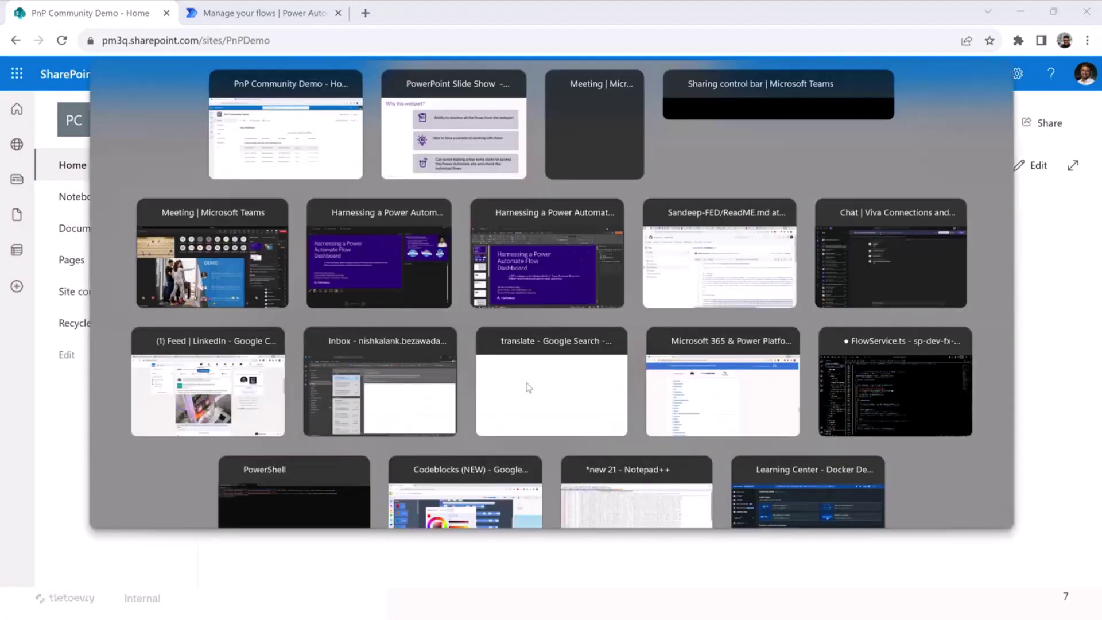